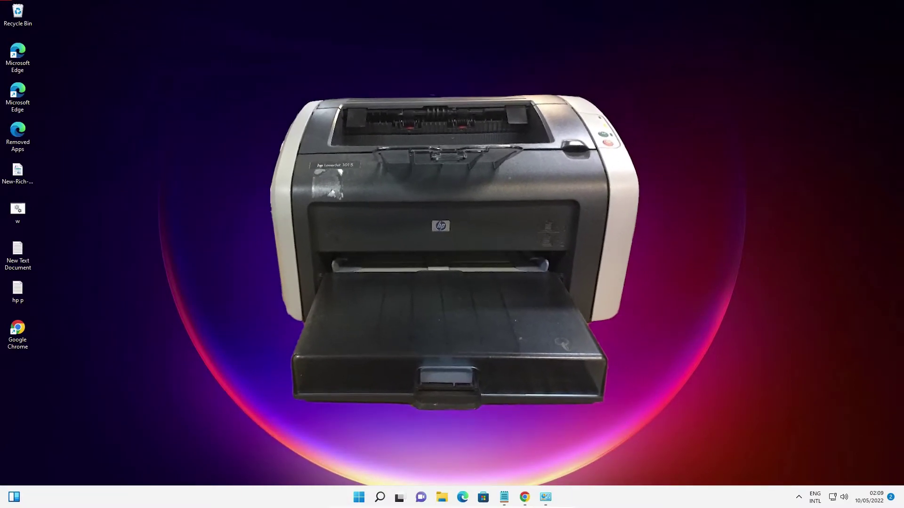
# Step: View the driver download links in the hp p note, highlight the Google Drive link for 64 bit, and minimize the note
pyautogui.click(504, 498)
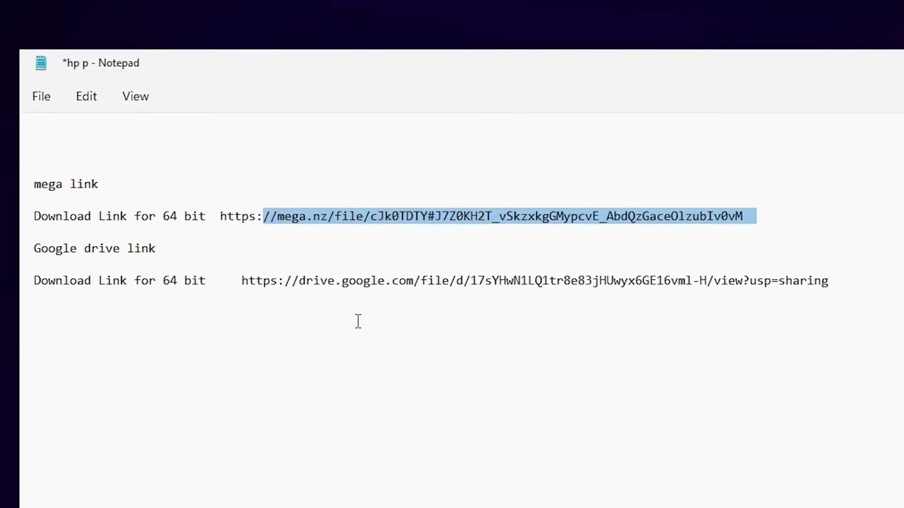
pyautogui.moveTo(254, 281); pyautogui.dragTo(702, 292)
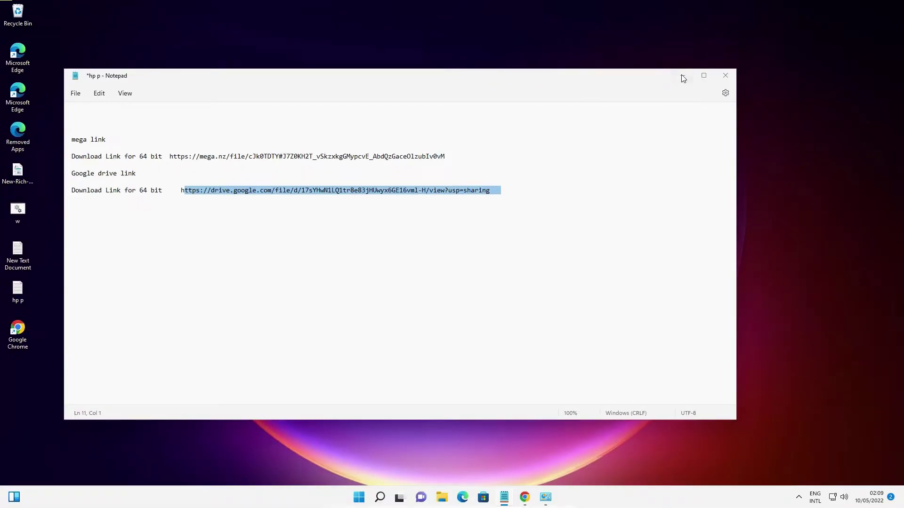
pyautogui.click(680, 77)
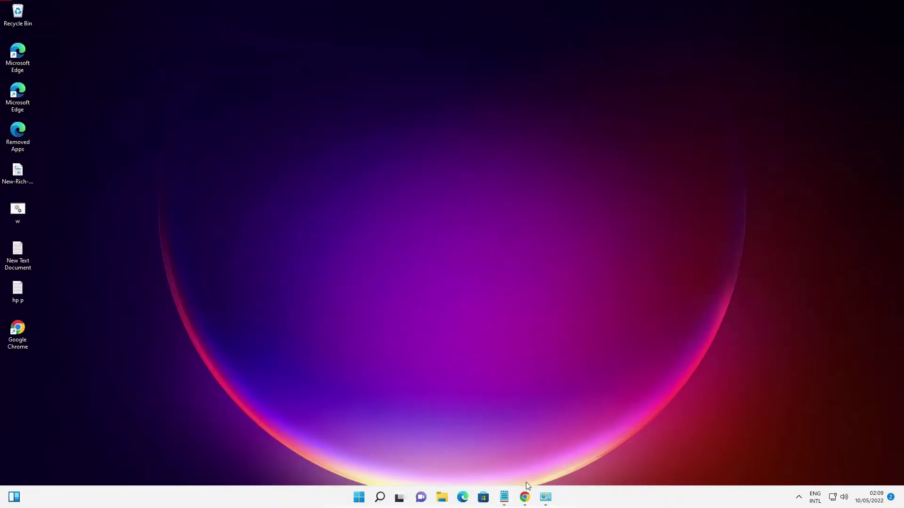
# Step: Switch to Chrome and download hp_laserjet_1015_64bit.zip from the MEGA page
pyautogui.click(525, 497)
pyautogui.click(265, 24)
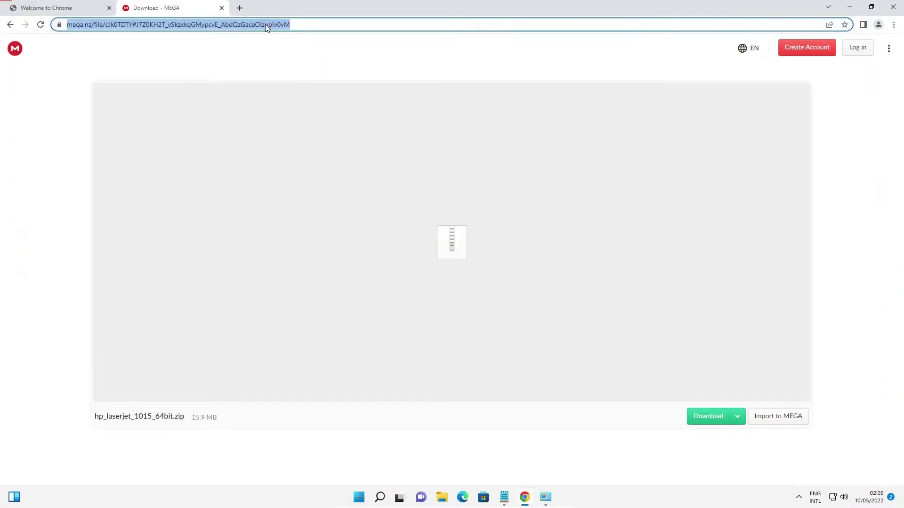
pyautogui.click(715, 423)
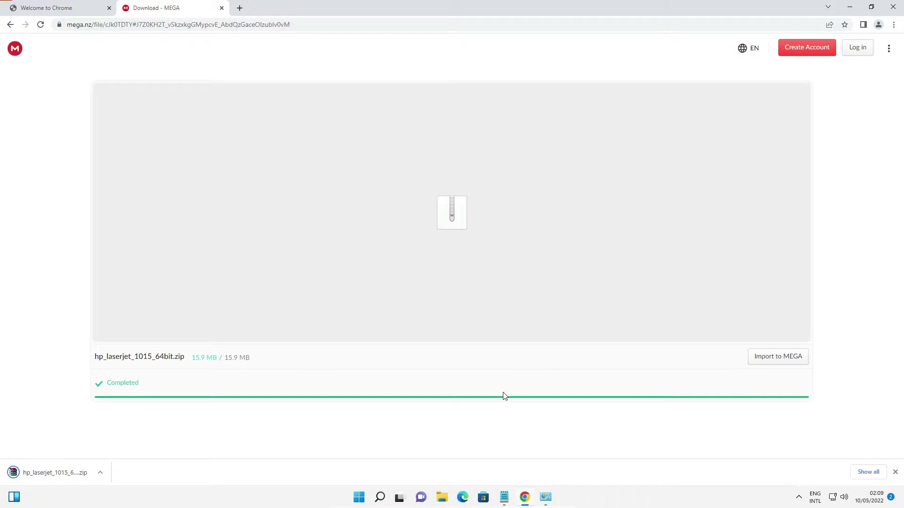
# Step: Show the downloaded hp_laserjet_1015_64bit archive in its folder and move it to the desktop, closing the Downloads folder
pyautogui.click(867, 473)
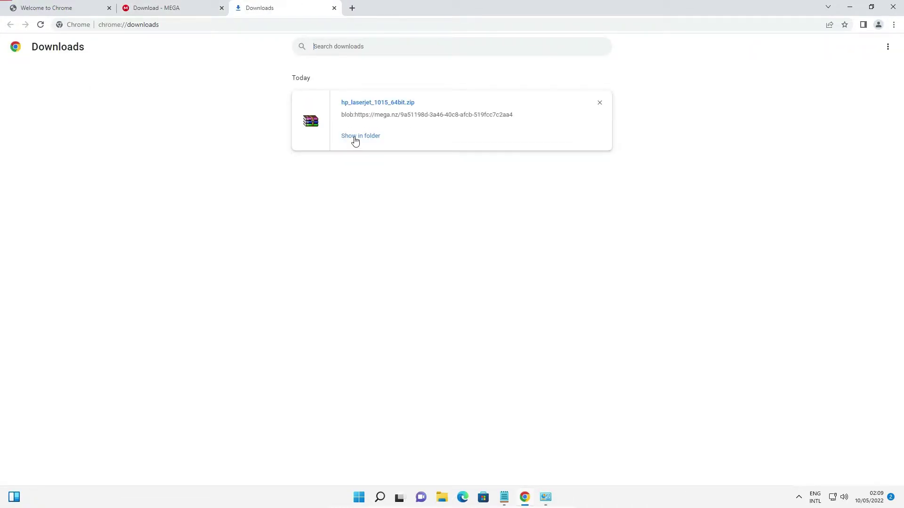
pyautogui.click(355, 141)
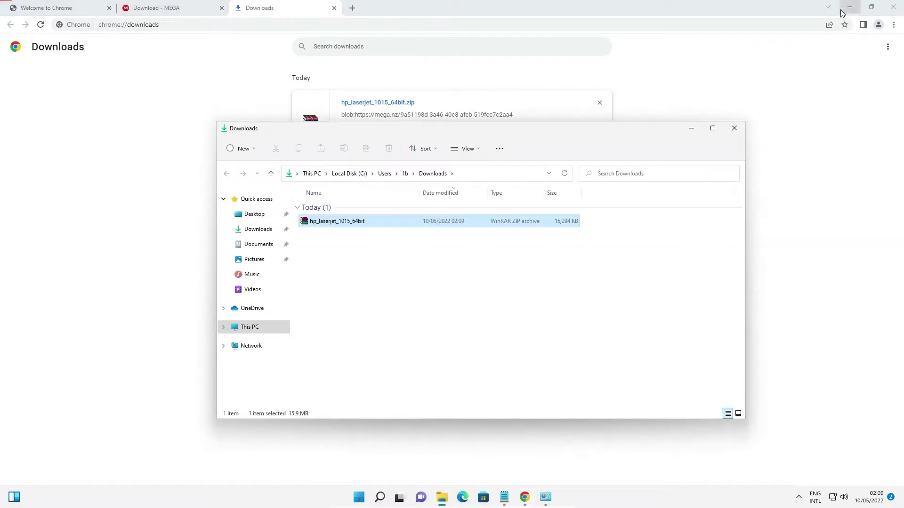
pyautogui.click(843, 10)
pyautogui.moveTo(338, 228); pyautogui.dragTo(148, 255)
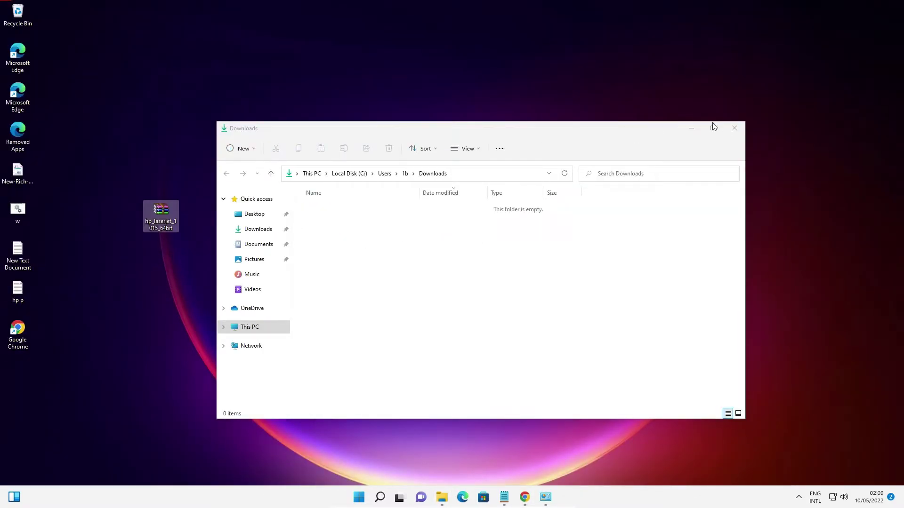
pyautogui.click(727, 132)
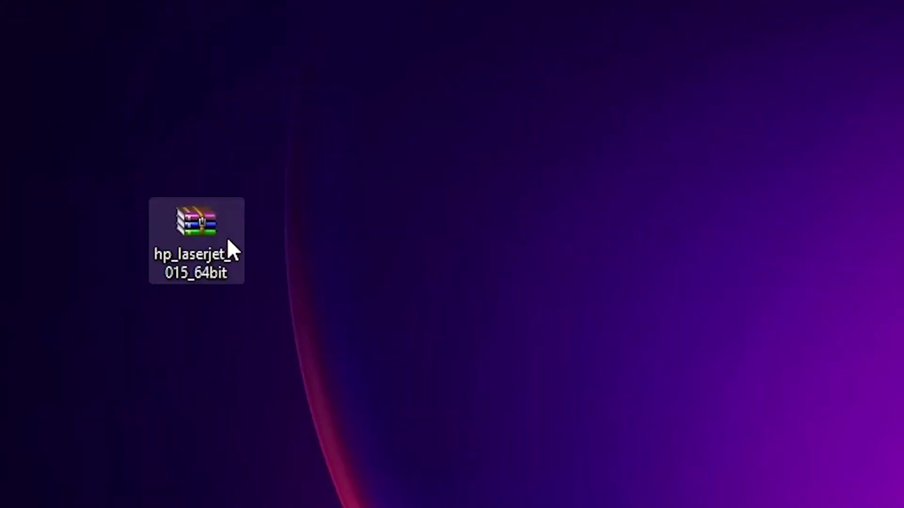
# Step: Extract the archive with WinRAR into an hp_laserjet_1015_64bit folder on the desktop and check the extracted files
pyautogui.rightClick(210, 269)
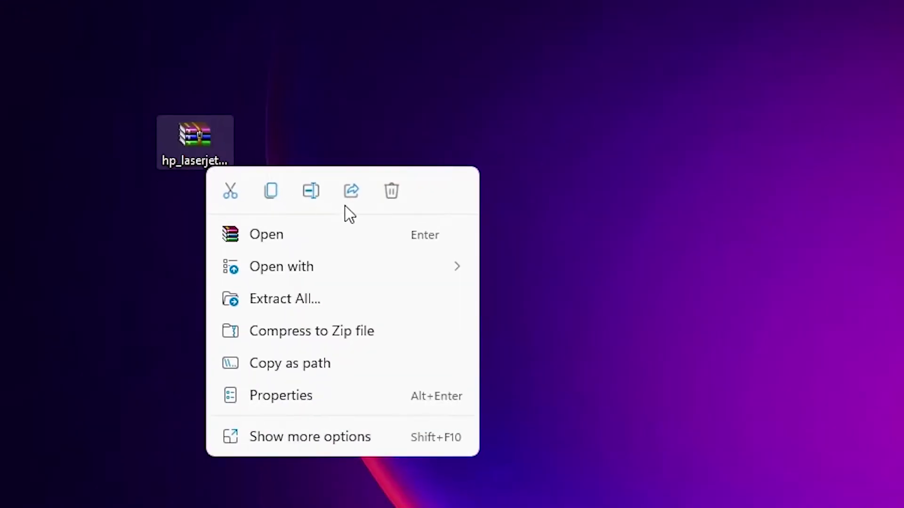
pyautogui.click(314, 438)
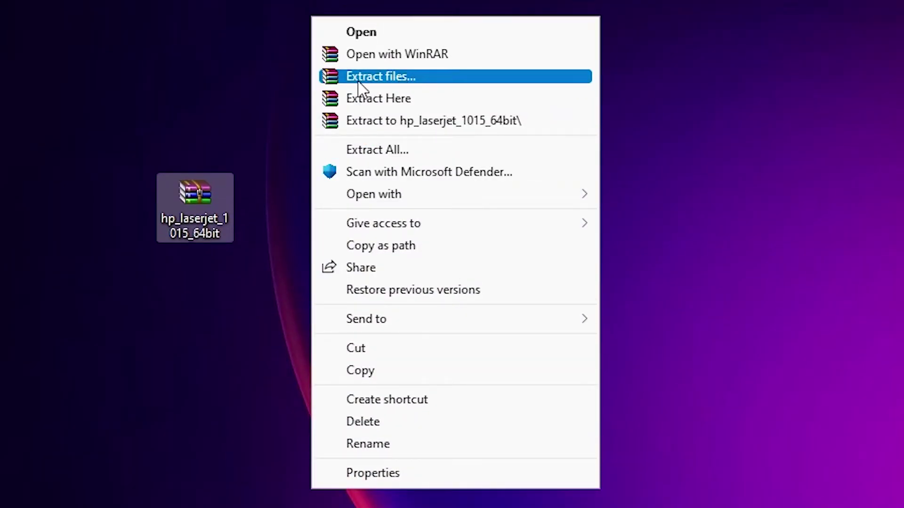
pyautogui.click(384, 77)
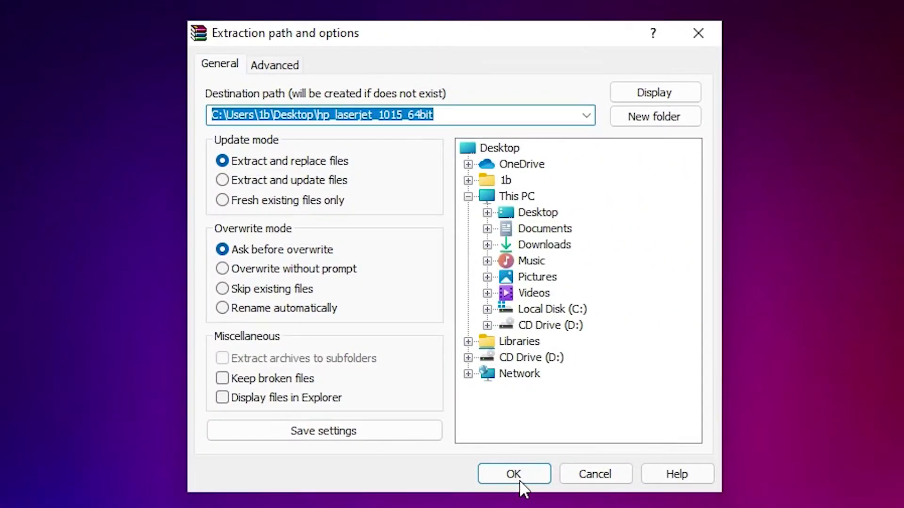
pyautogui.click(516, 476)
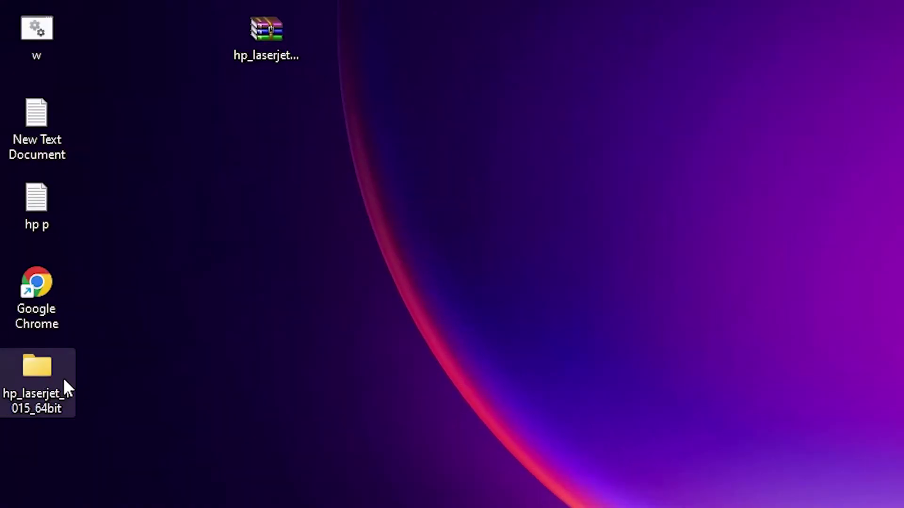
pyautogui.doubleClick(64, 381)
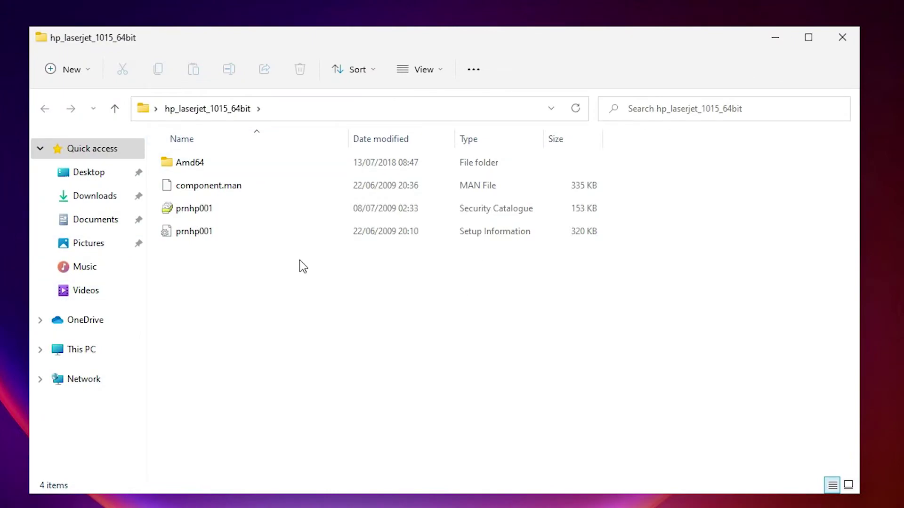
pyautogui.click(852, 45)
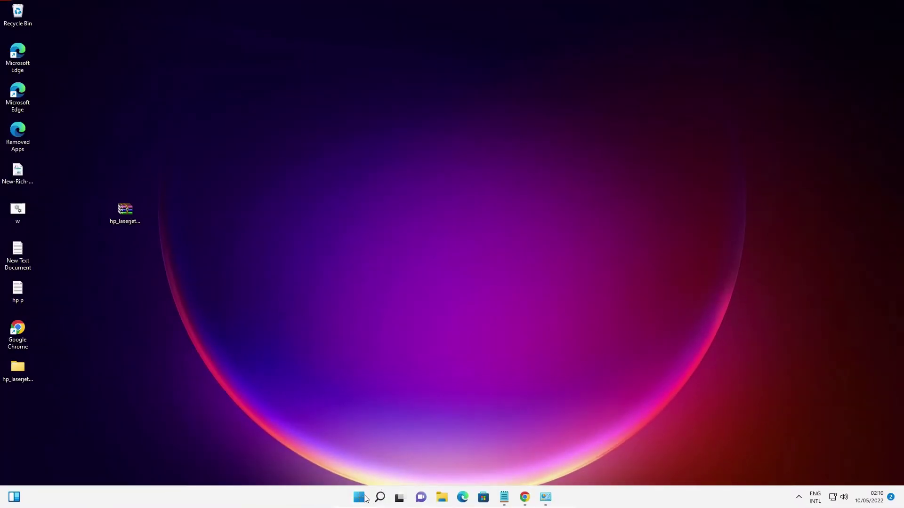
# Step: Open Devices and Printers in Control Panel
pyautogui.click(360, 497)
pyautogui.write('co')
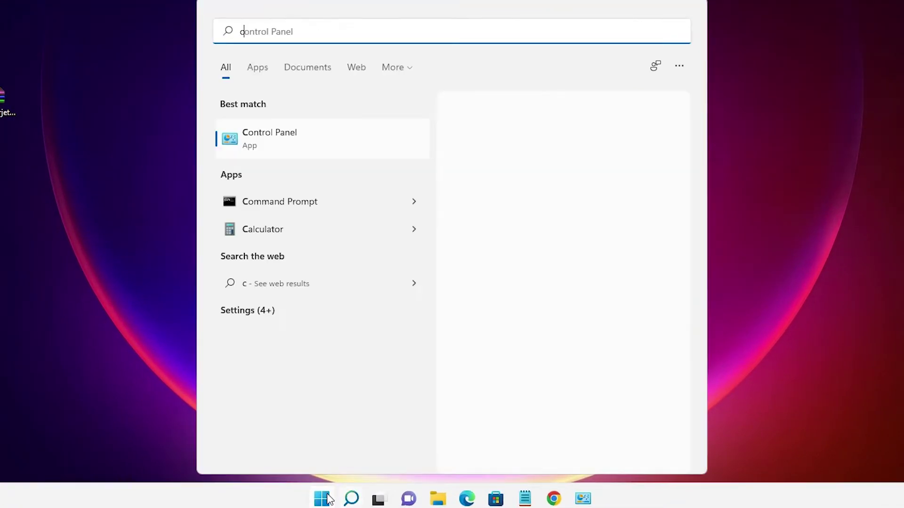
pyautogui.click(329, 142)
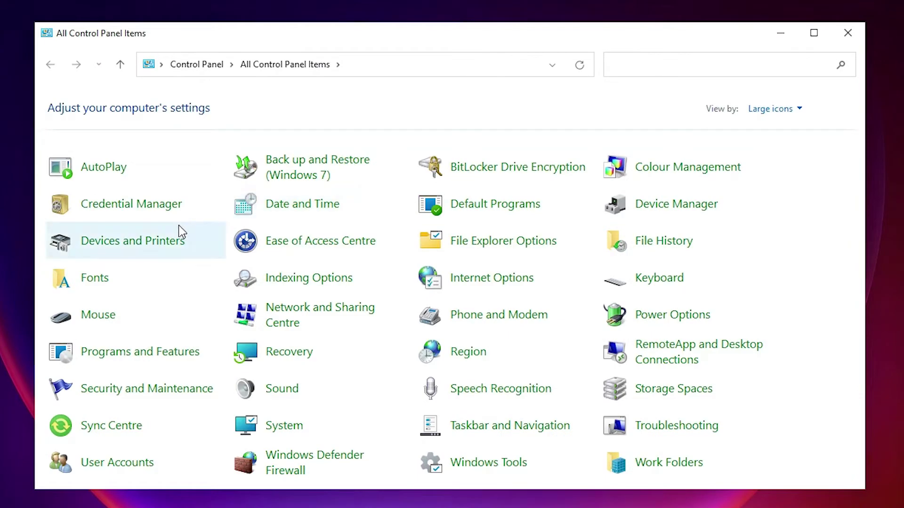
pyautogui.click(159, 248)
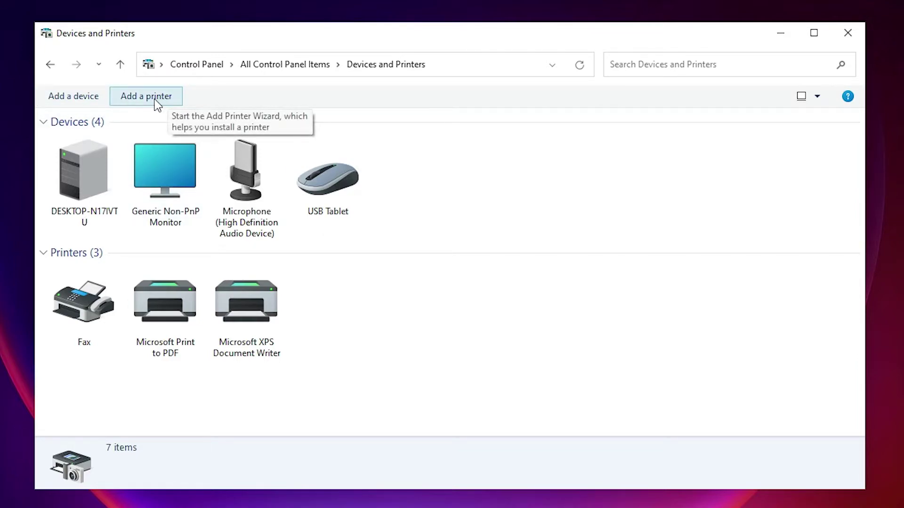
# Step: Start adding an unlisted printer, choosing to add a local or network printer with manual settings
pyautogui.click(129, 99)
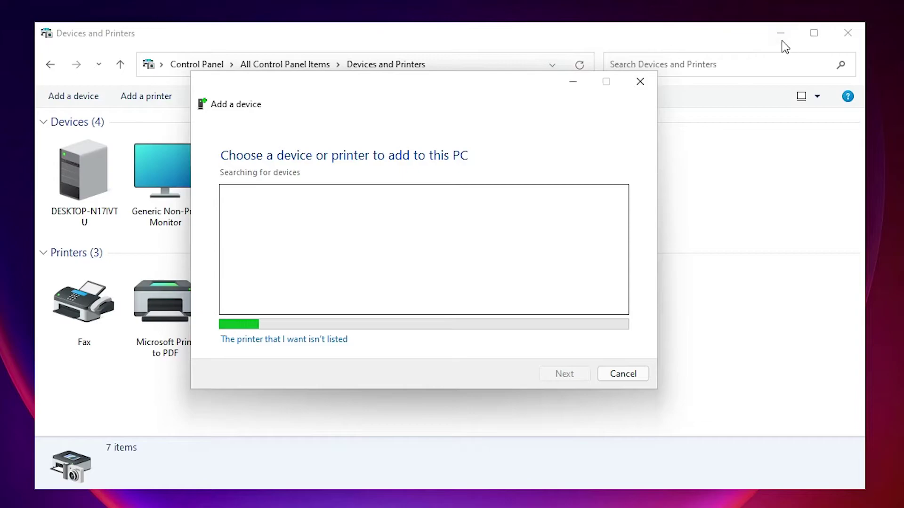
pyautogui.click(780, 34)
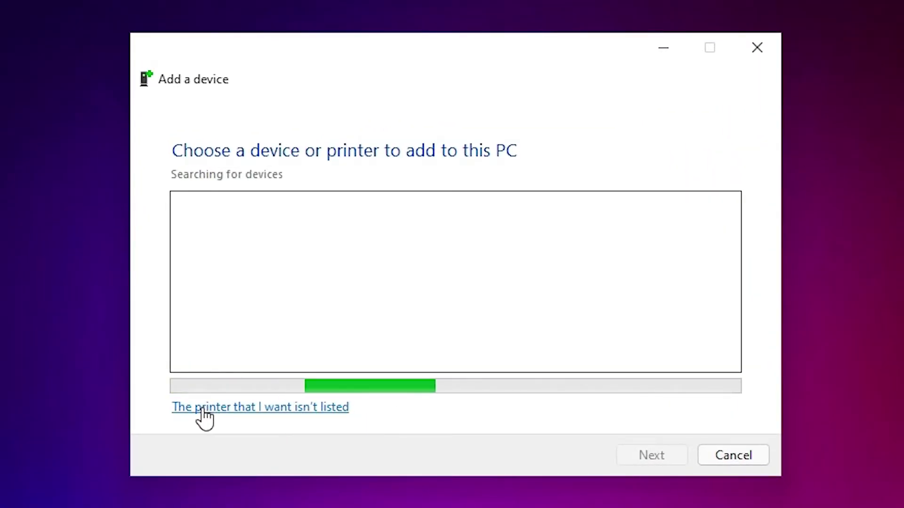
pyautogui.click(311, 409)
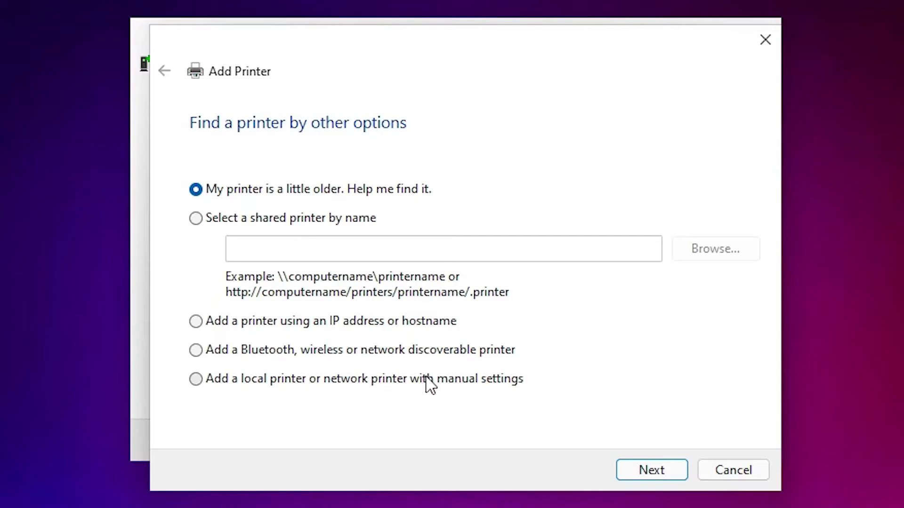
pyautogui.click(495, 379)
pyautogui.click(659, 468)
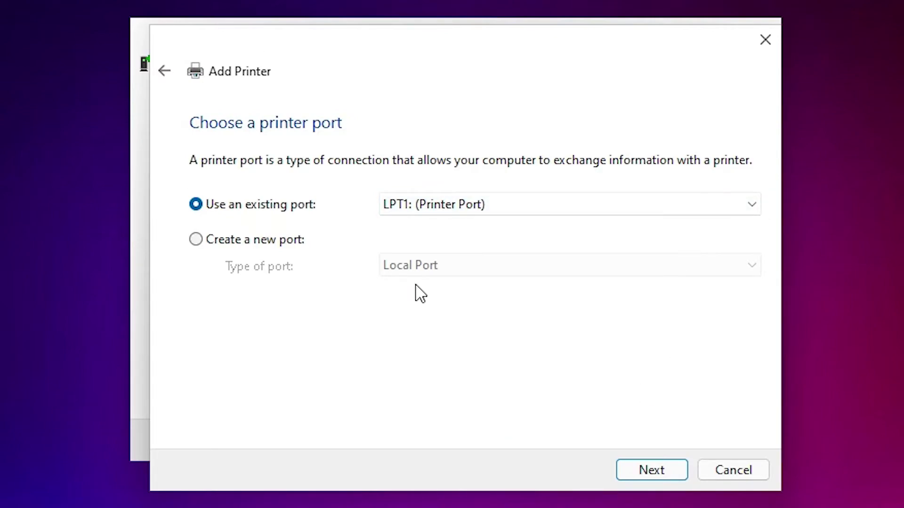
# Step: Use the existing port USB001 (Virtual printer port for USB) for the new printer
pyautogui.click(481, 204)
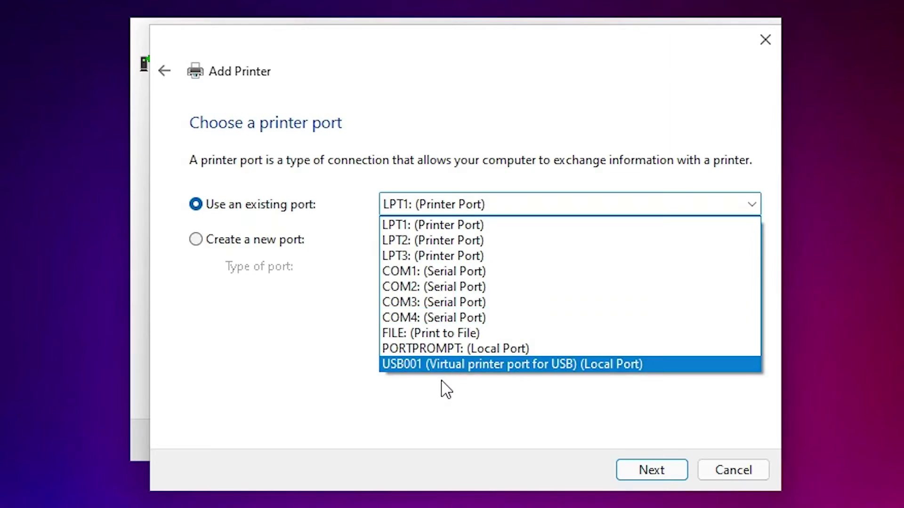
pyautogui.click(470, 364)
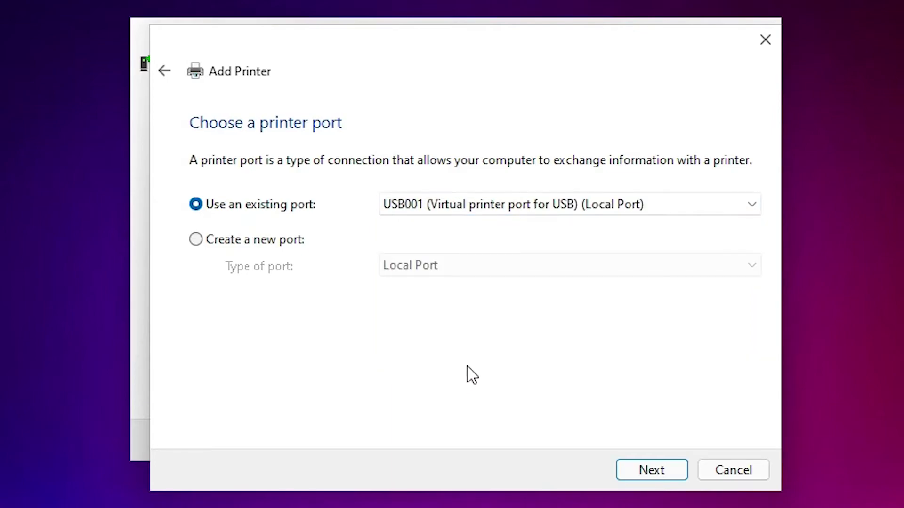
pyautogui.click(667, 474)
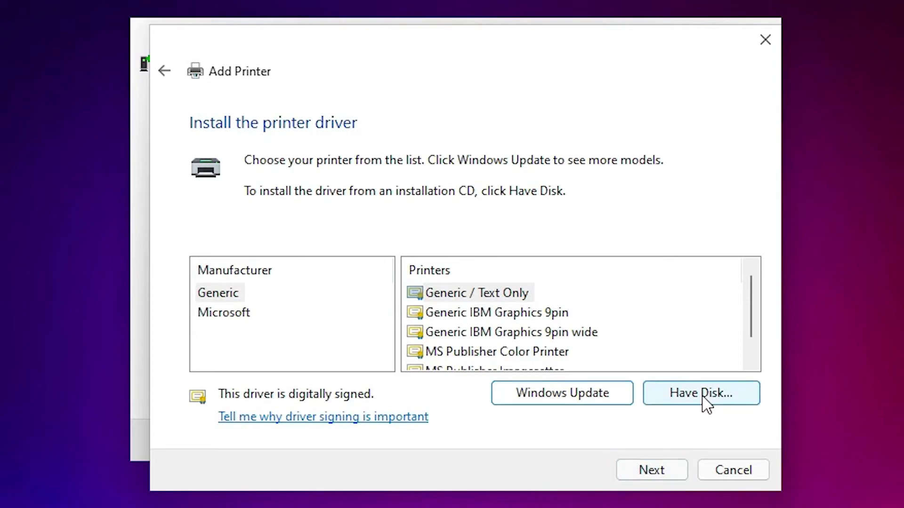
# Step: Load the printer driver from disk using prnhp001.inf in the desktop folder hp_laserjet_1015_64bit
pyautogui.click(705, 396)
pyautogui.click(628, 364)
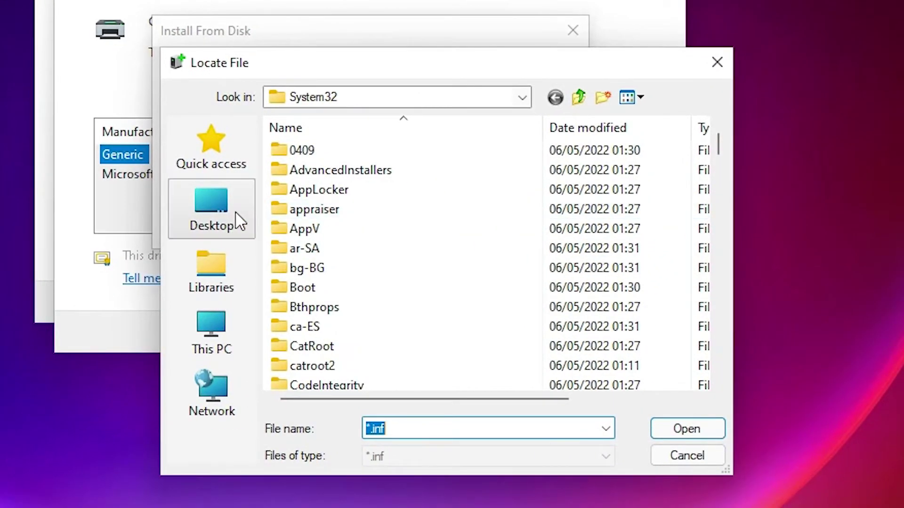
pyautogui.click(332, 358)
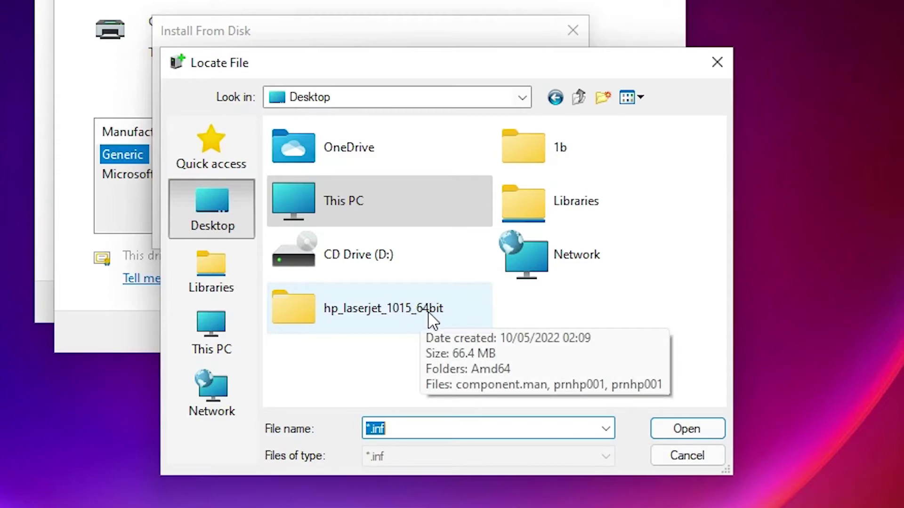
pyautogui.doubleClick(418, 320)
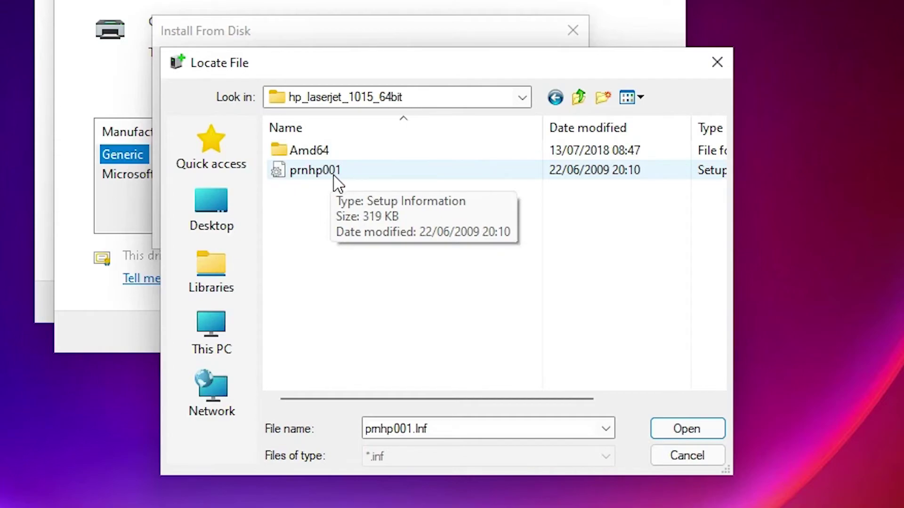
pyautogui.doubleClick(315, 170)
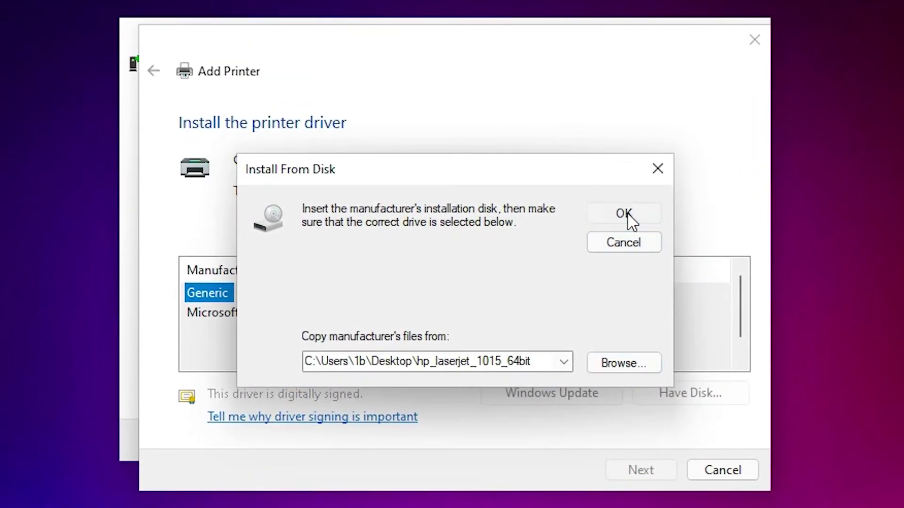
pyautogui.click(624, 214)
# Step: Select HP LaserJet 1015 as the printer model to install
pyautogui.click(310, 331)
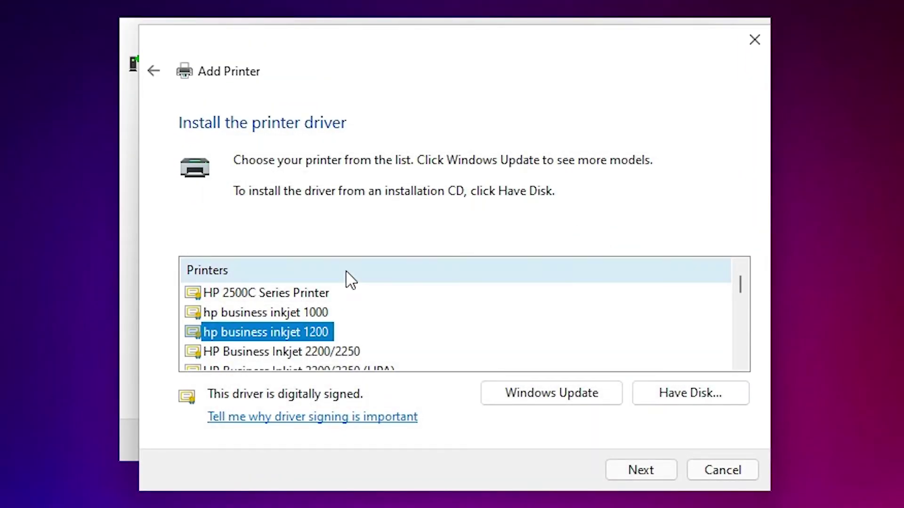
pyautogui.scroll(-5, 320, 310)
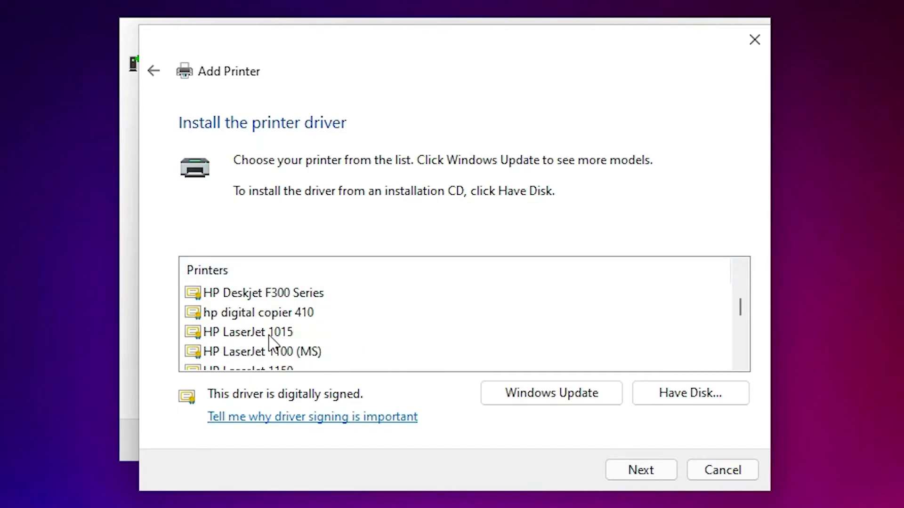
pyautogui.click(265, 333)
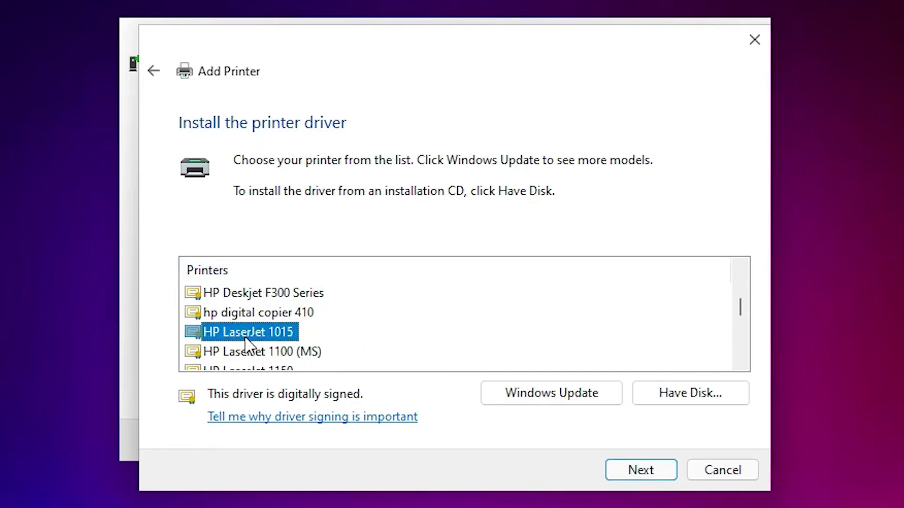
pyautogui.click(630, 473)
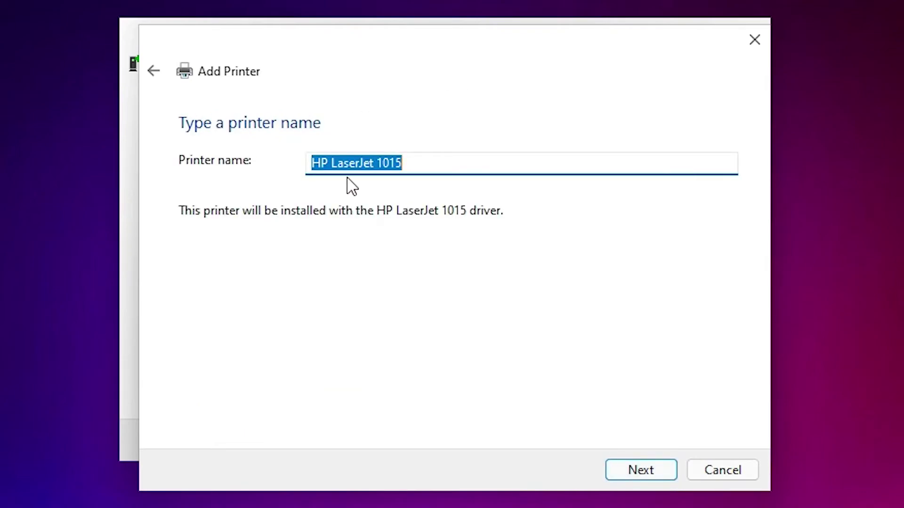
# Step: Keep the printer name HP LaserJet 1015, allow the driver installation, and finish the setup without printing a test page
pyautogui.click(631, 468)
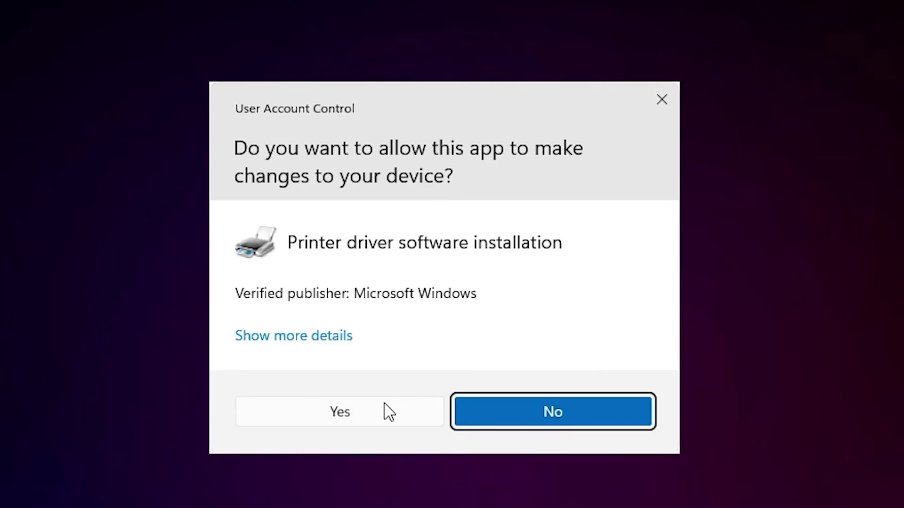
pyautogui.click(385, 411)
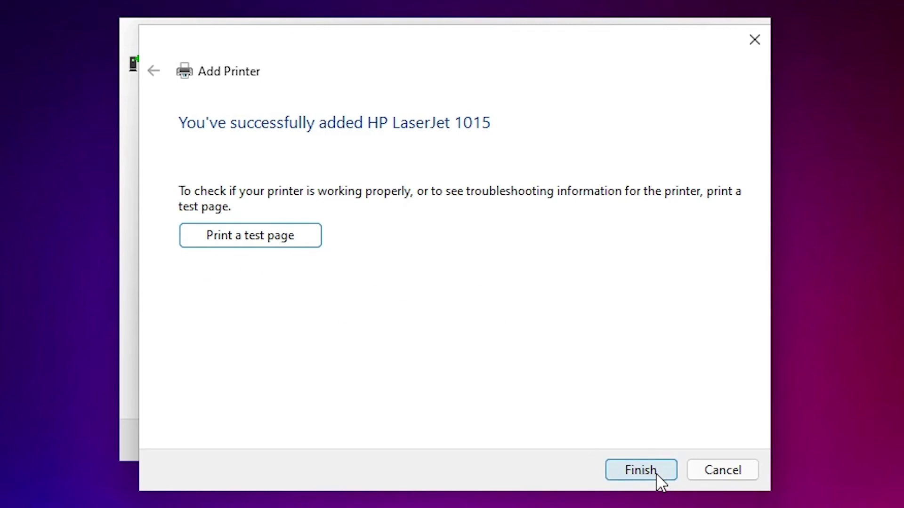
pyautogui.click(641, 470)
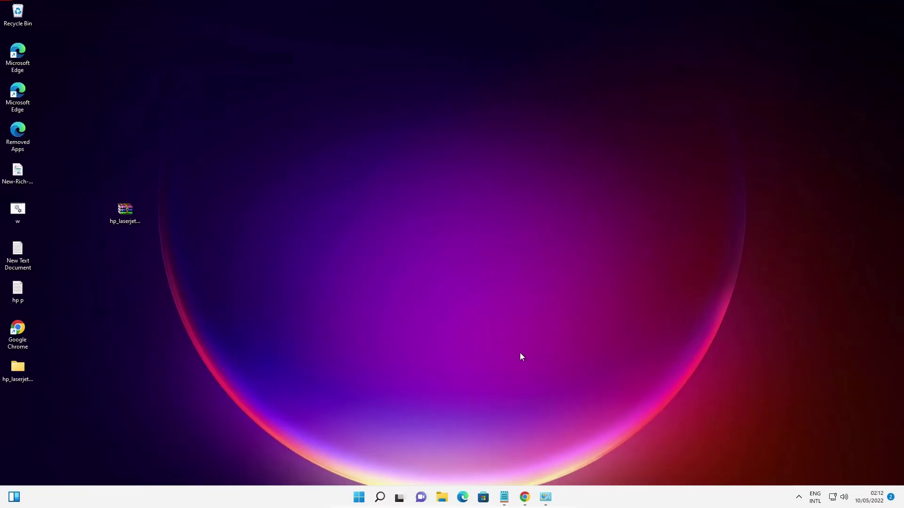
# Step: Return to the Devices and Printers window and check for the HP LaserJet 1015 among the printers
pyautogui.moveTo(545, 498)
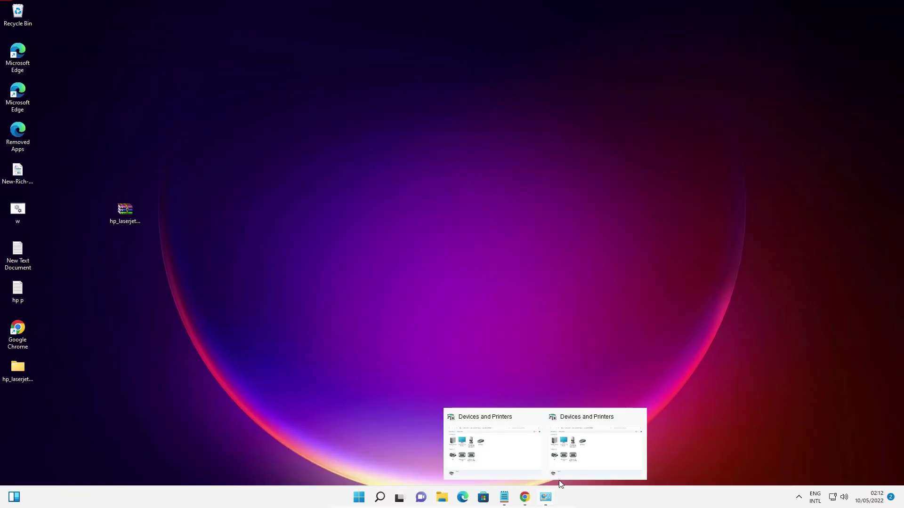
pyautogui.click(544, 443)
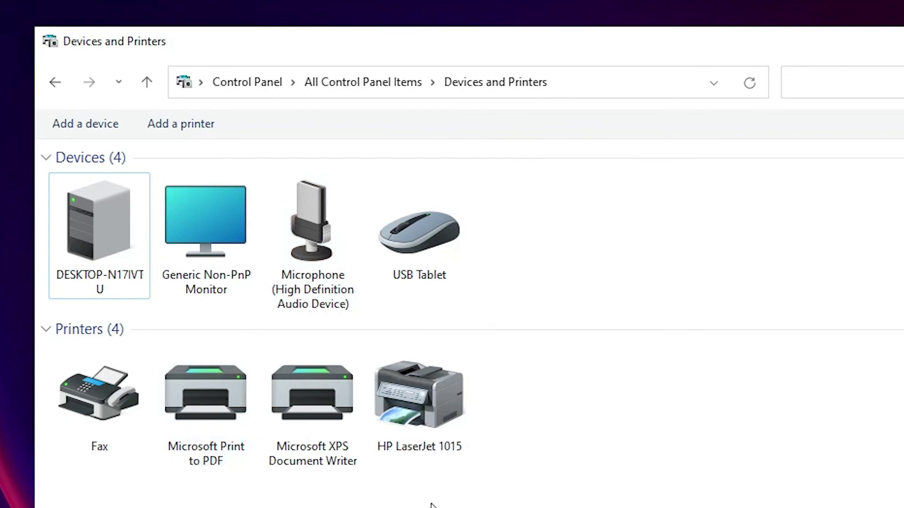
pyautogui.click(395, 314)
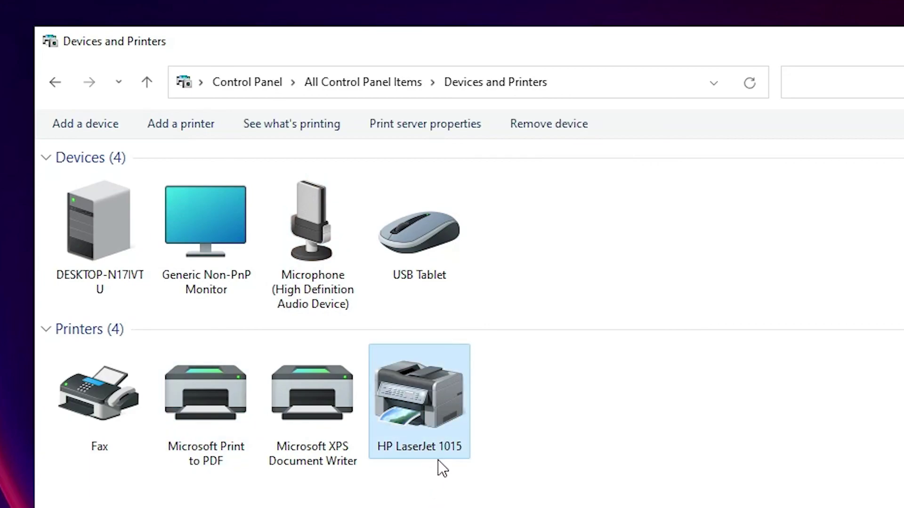